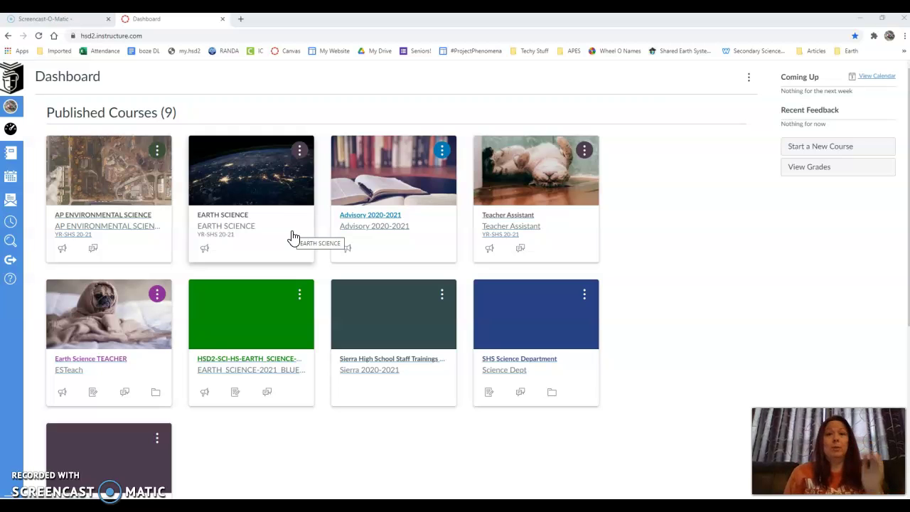
Step: Open the Rock Cycle Pogil assignment from the EARTH SCIENCE course modules
{"action": "left_click", "coordinate": [221, 222]}
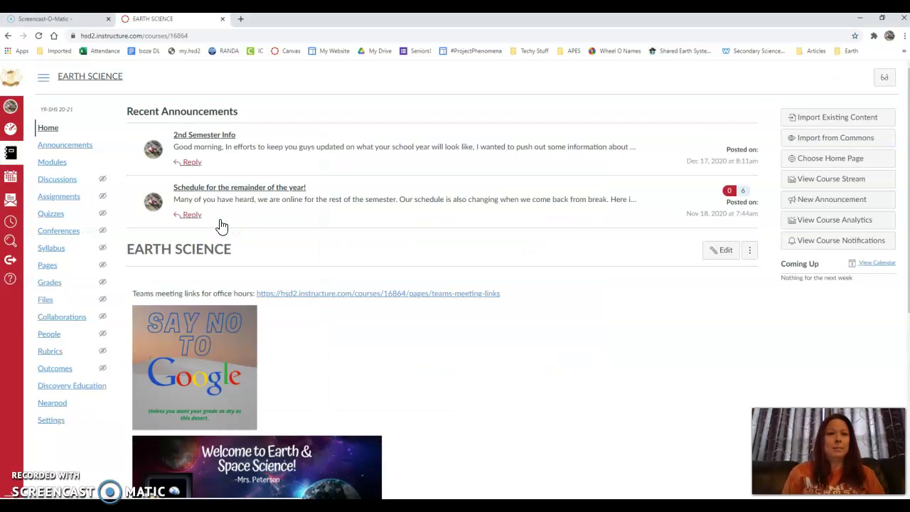
{"action": "left_click", "coordinate": [77, 168]}
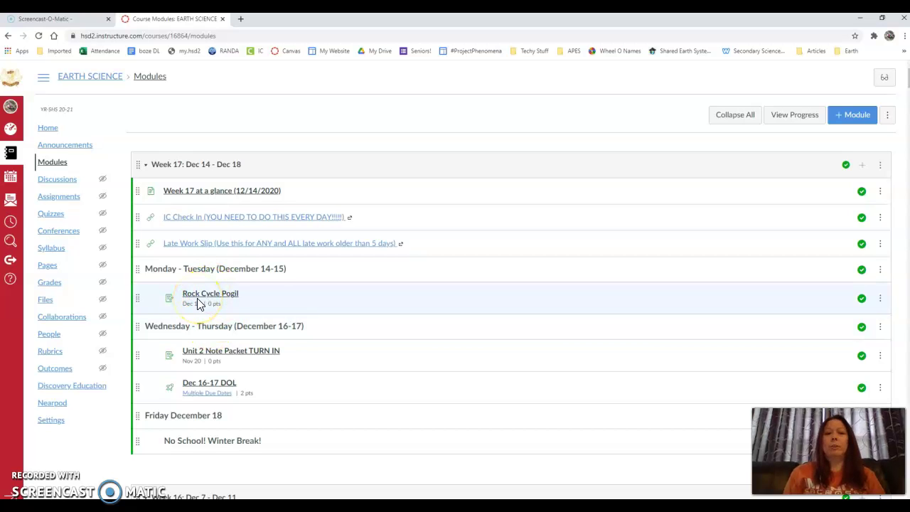
{"action": "left_click", "coordinate": [218, 298]}
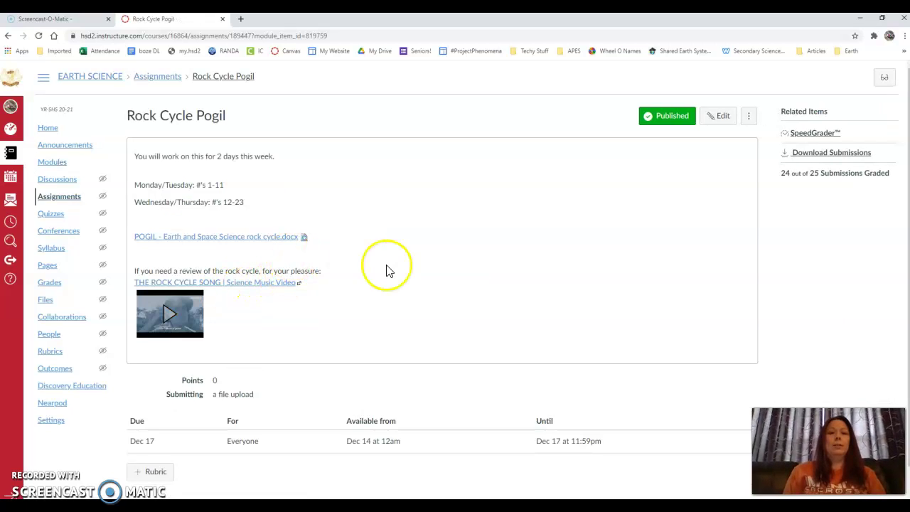
Step: Download the POGIL - Earth and Space Science rock cycle document, open it in Word and enable editing
{"action": "left_click", "coordinate": [246, 242]}
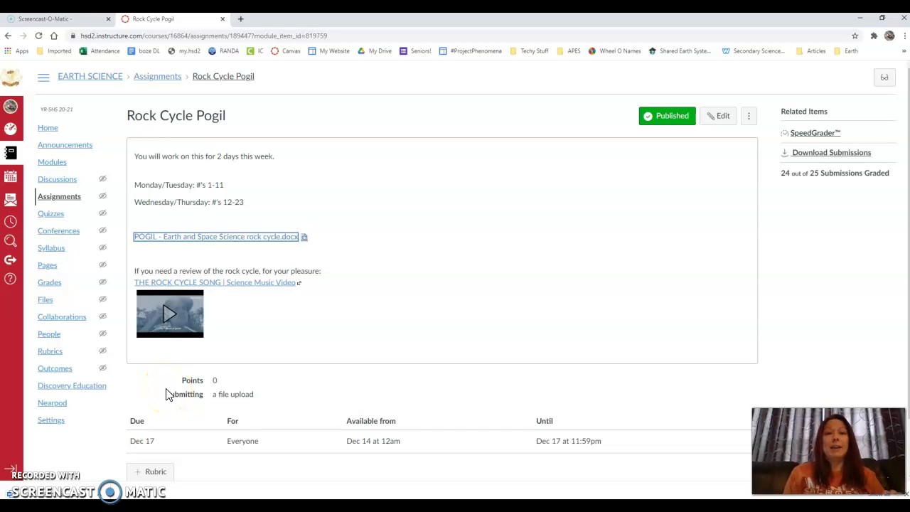
{"action": "left_click", "coordinate": [64, 495]}
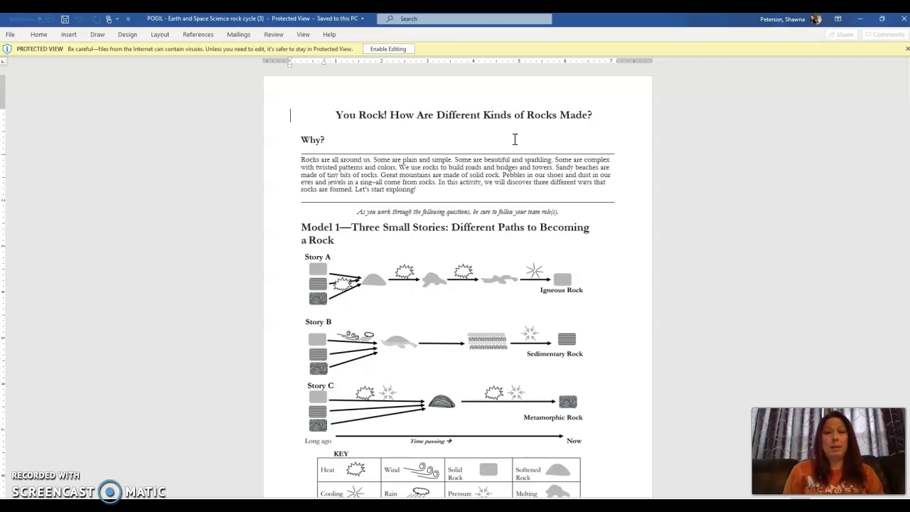
{"action": "left_click", "coordinate": [387, 49]}
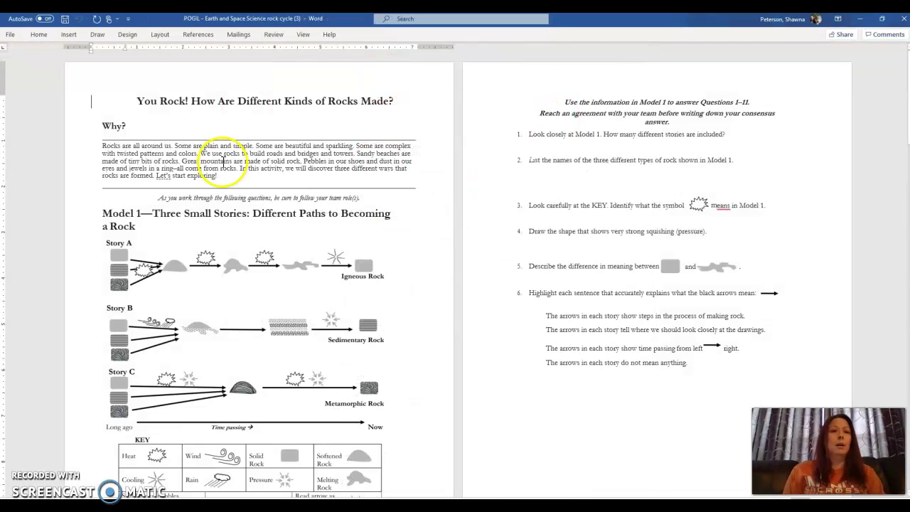
Step: Start saving a copy of the document in a new Documents folder named Earth Science
{"action": "left_click", "coordinate": [13, 37]}
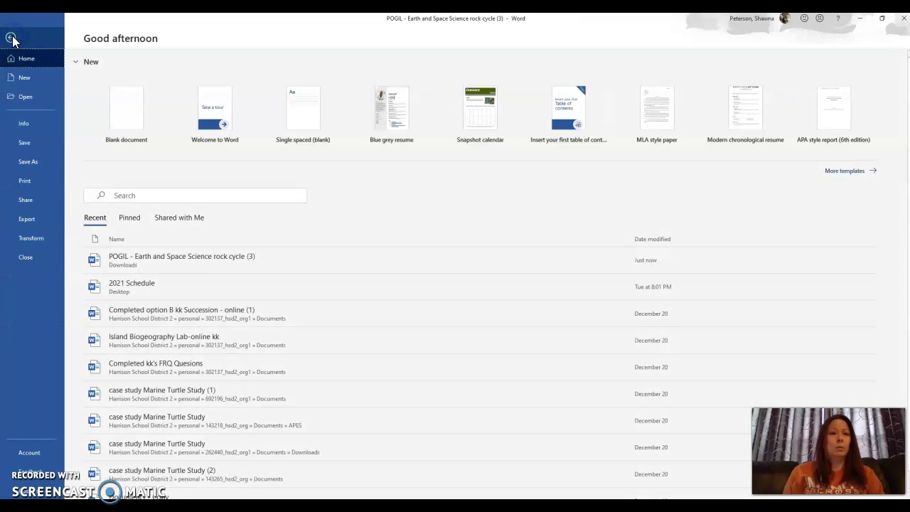
{"action": "left_click", "coordinate": [21, 163]}
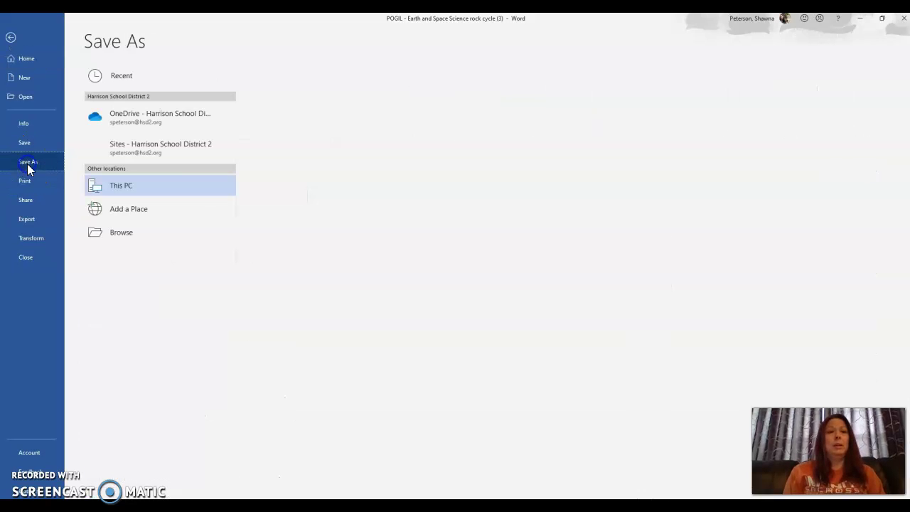
{"action": "left_click", "coordinate": [171, 183]}
{"action": "left_click", "coordinate": [134, 232]}
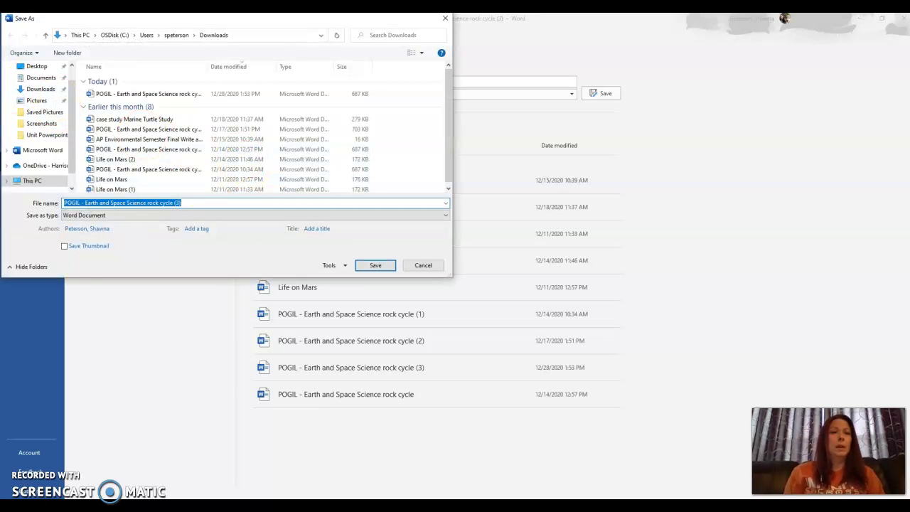
{"action": "left_click", "coordinate": [42, 79]}
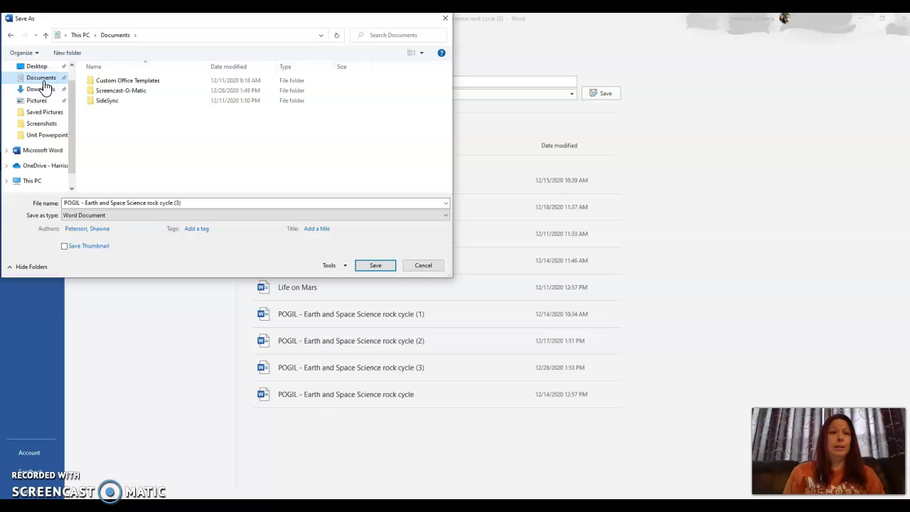
{"action": "left_click", "coordinate": [62, 53]}
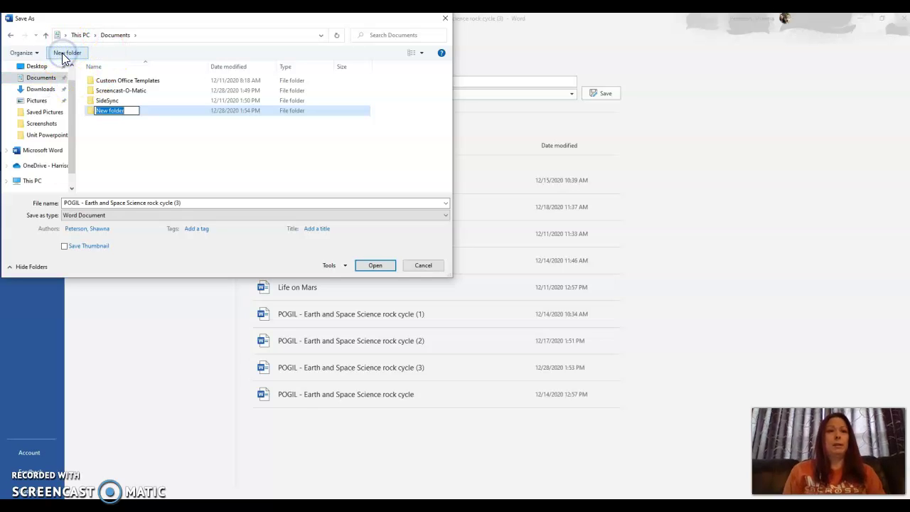
{"action": "type", "text": "Earth S"}
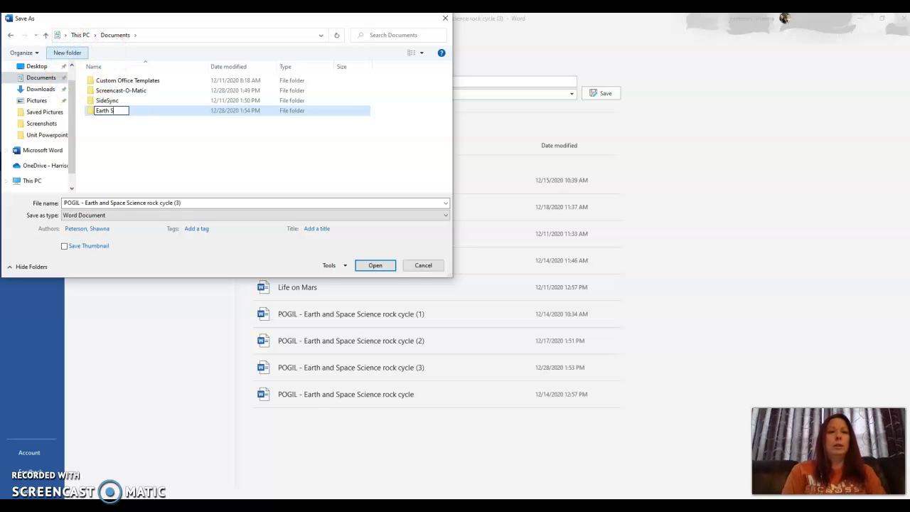
{"action": "type", "text": "cience"}
{"action": "key", "text": "Return"}
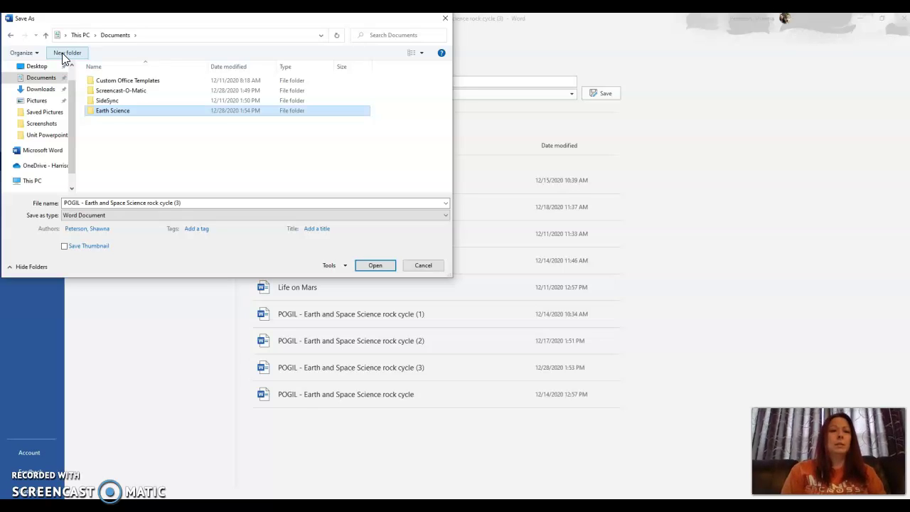
{"action": "double_click", "coordinate": [118, 111]}
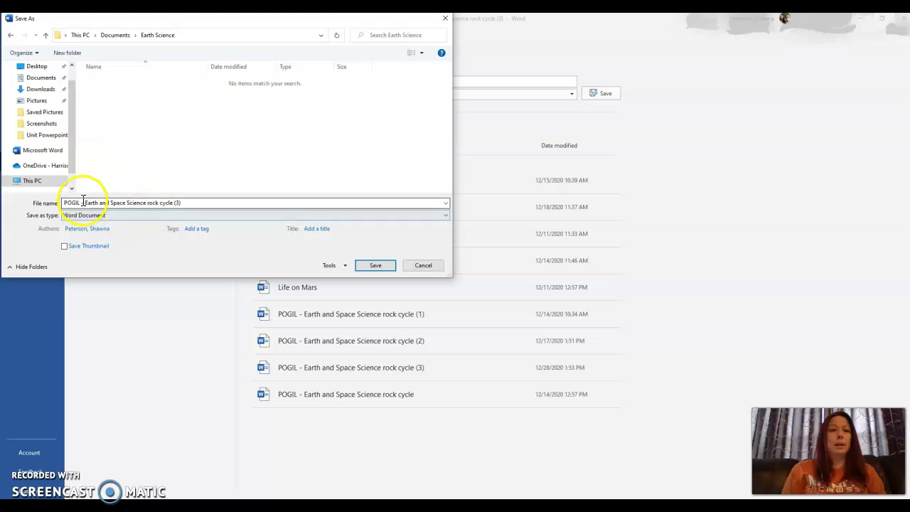
Step: Replace the "(3)" at the end of the file name with the student's last name and save the copy
{"action": "left_click", "coordinate": [190, 204]}
{"action": "left_click", "coordinate": [190, 204]}
{"action": "left_click", "coordinate": [190, 204]}
{"action": "type", "text": "\\"}
{"action": "key", "text": "BackSpace"}
{"action": "key", "text": "BackSpace"}
{"action": "key", "text": "BackSpace"}
{"action": "key", "text": "BackSpace"}
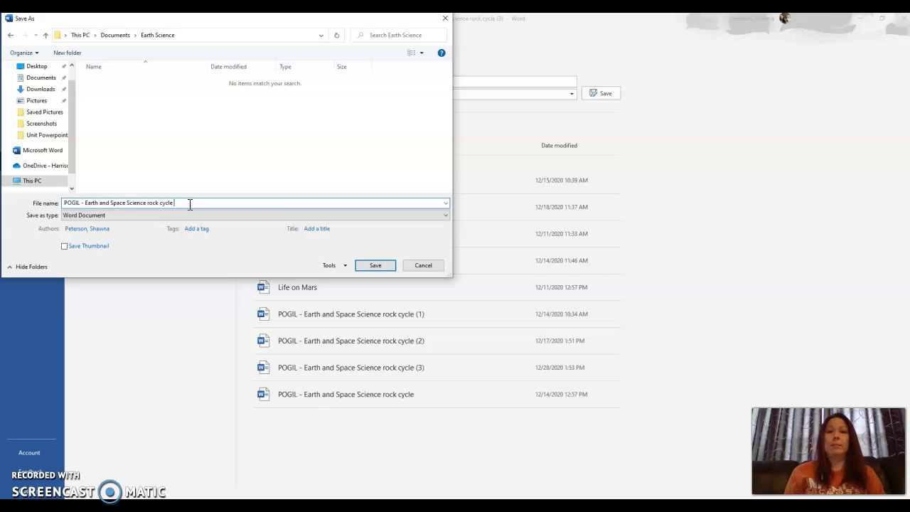
{"action": "type", "text": "Peterson"}
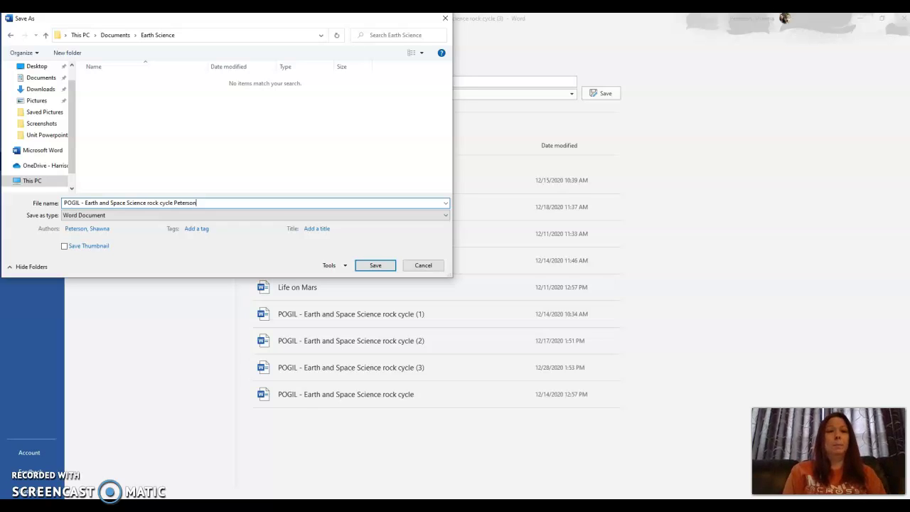
{"action": "left_click", "coordinate": [372, 264]}
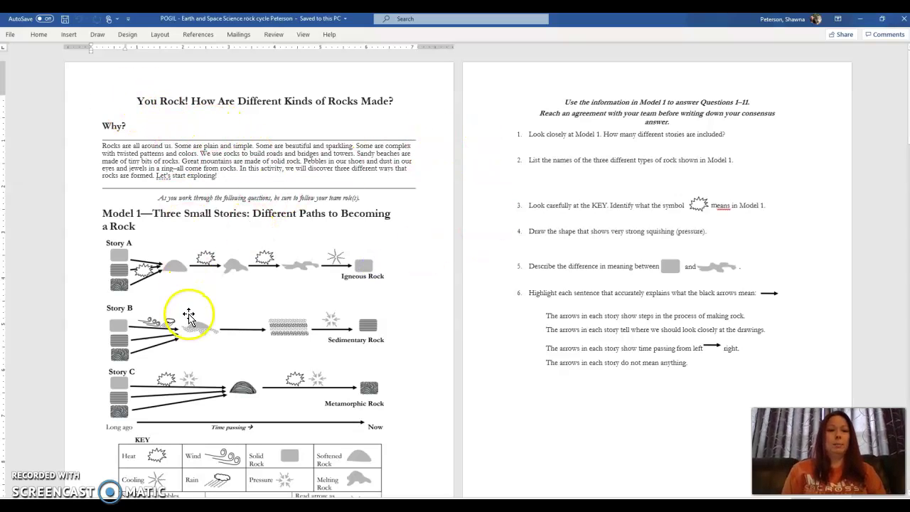
Step: Answer question 2 with "Igneous, Sedimentary, metamorphic" on the blank line beneath it, and save and close the document
{"action": "left_click", "coordinate": [623, 185]}
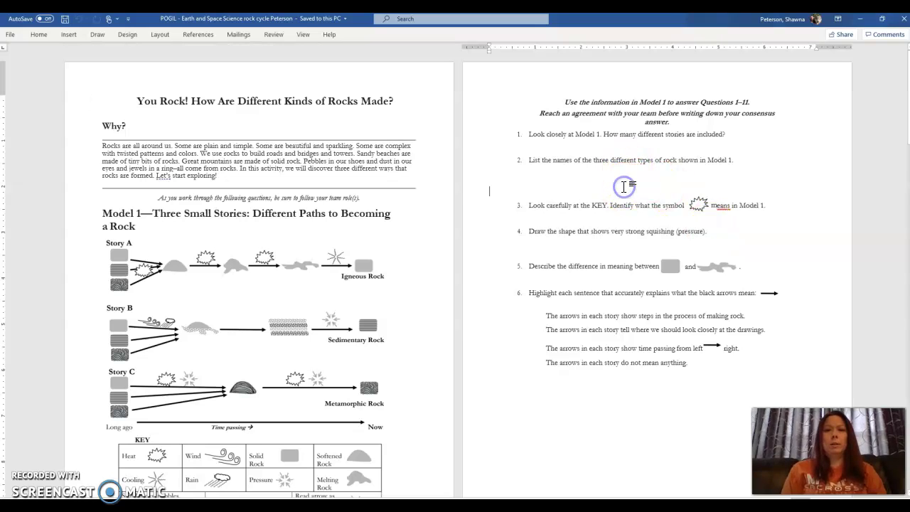
{"action": "type", "text": "Igenous, Sedimentary,"}
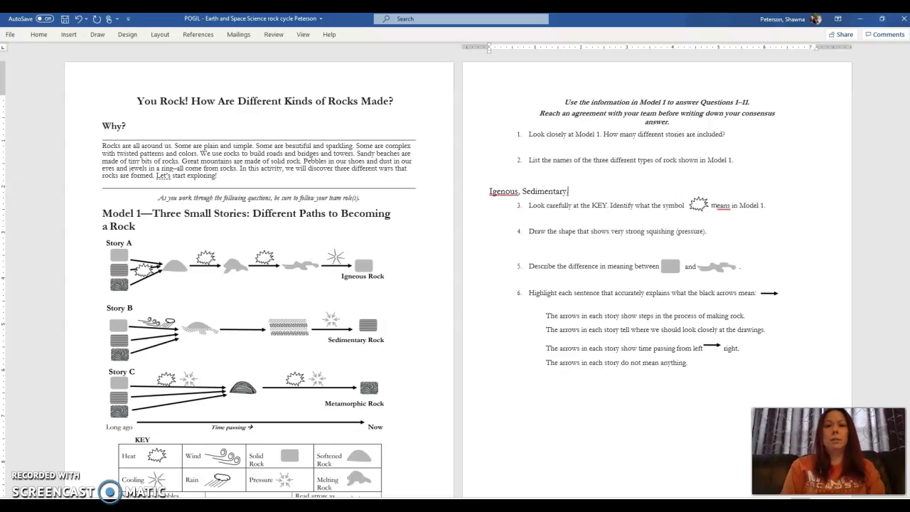
{"action": "left_click", "coordinate": [496, 190]}
{"action": "type", "text": "n"}
{"action": "key", "text": "Right"}
{"action": "key", "text": "Delete"}
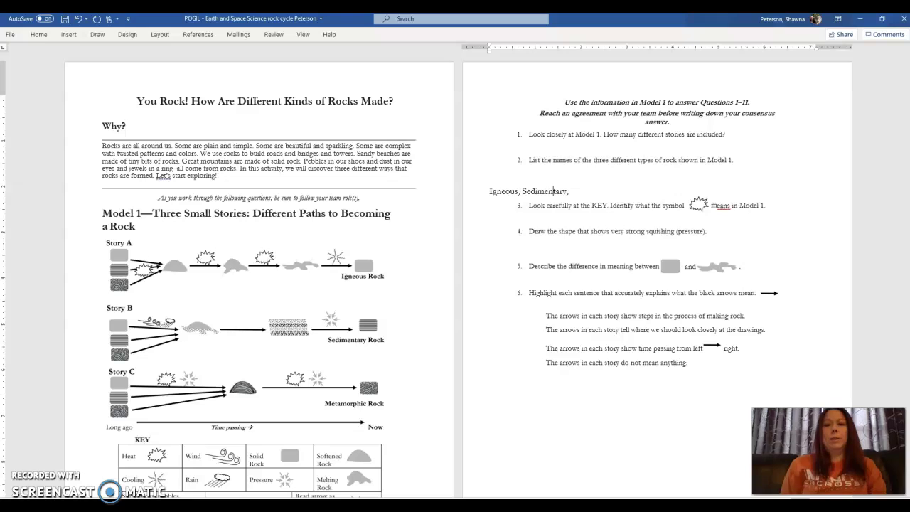
{"action": "type", "text": "meta"}
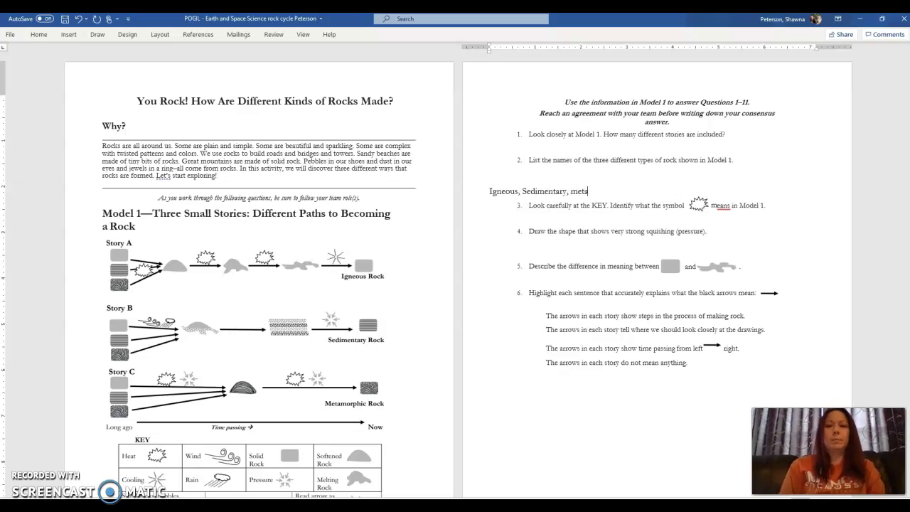
{"action": "type", "text": "morphic"}
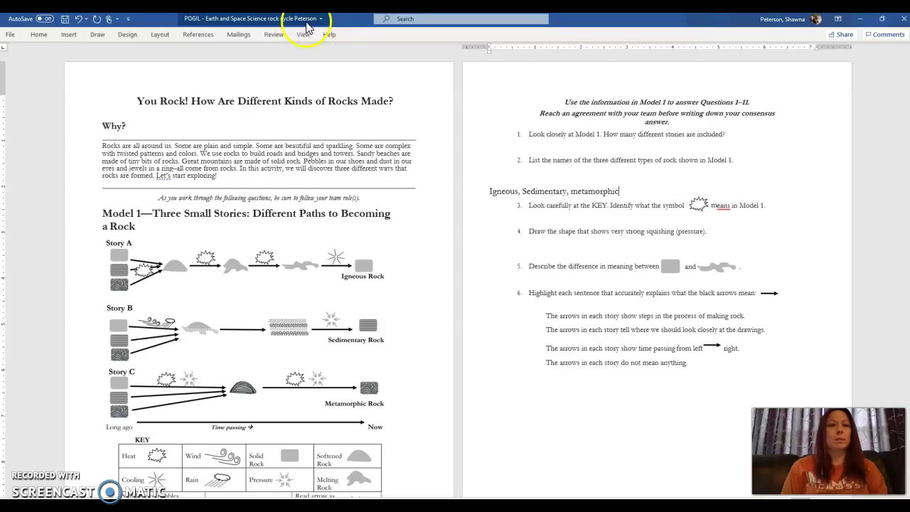
{"action": "left_click", "coordinate": [64, 20]}
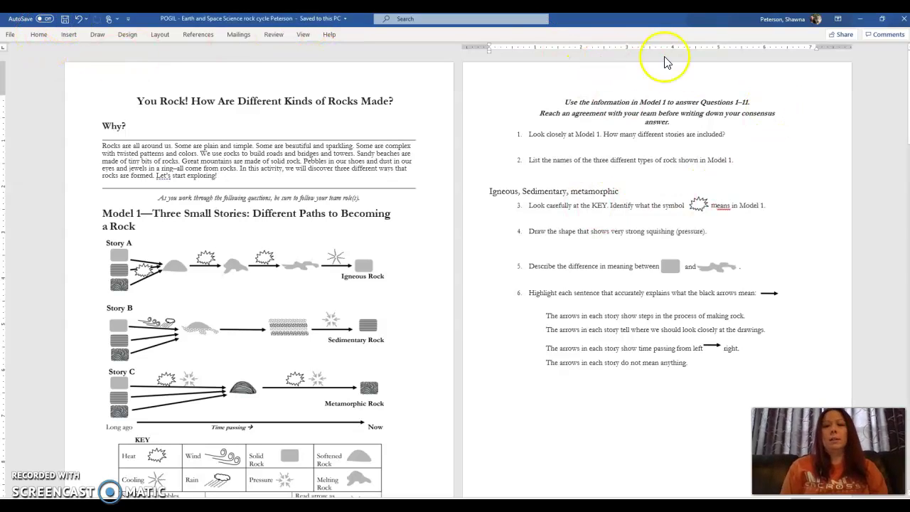
{"action": "left_click", "coordinate": [896, 20]}
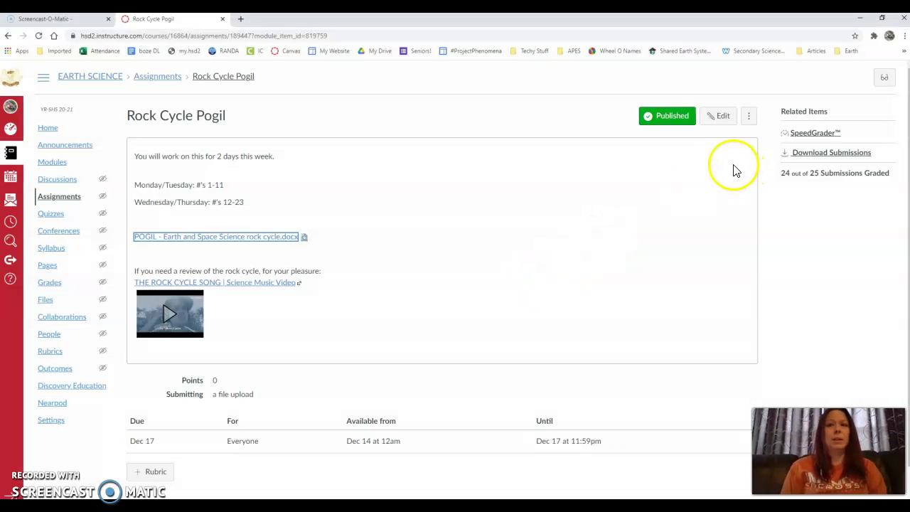
Step: Switch the Rock Cycle Pogil assignment to the student view and open its file upload submission form
{"action": "left_click", "coordinate": [884, 77]}
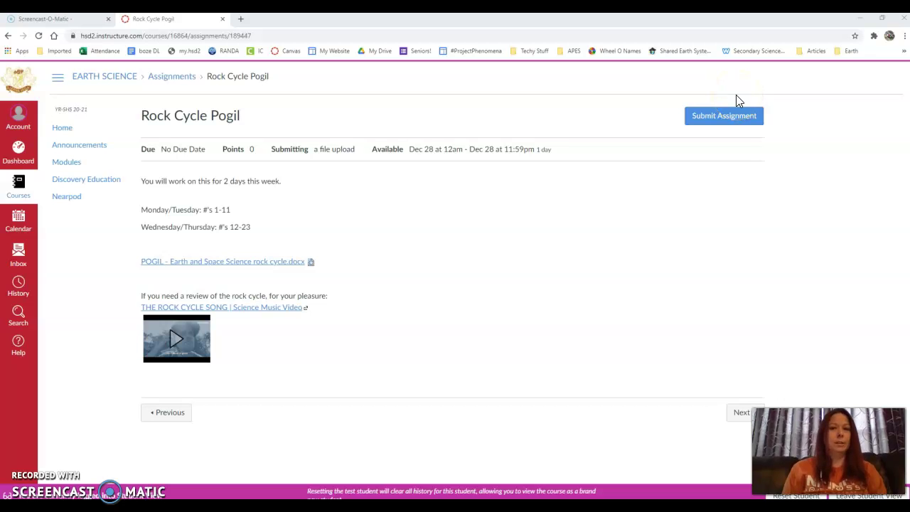
{"action": "left_click", "coordinate": [740, 118]}
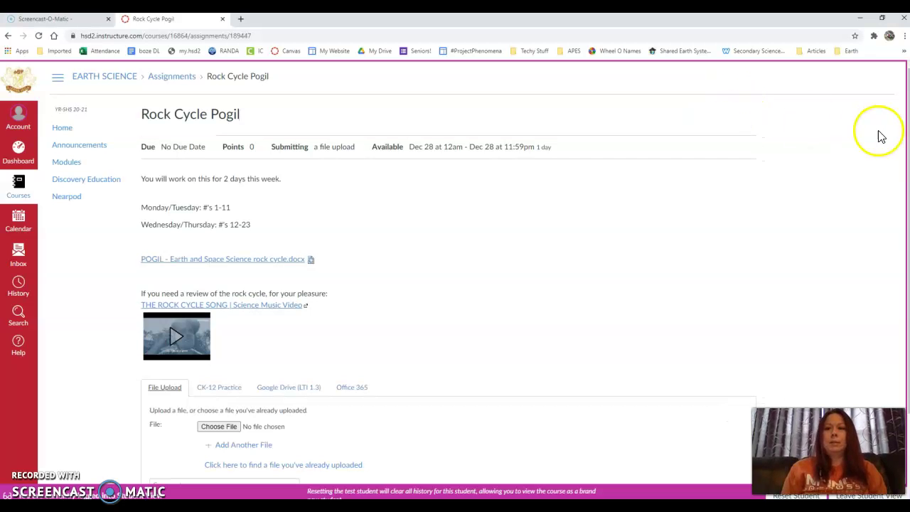
{"action": "scroll", "coordinate": [813, 250], "scroll_direction": "down", "scroll_amount": 2}
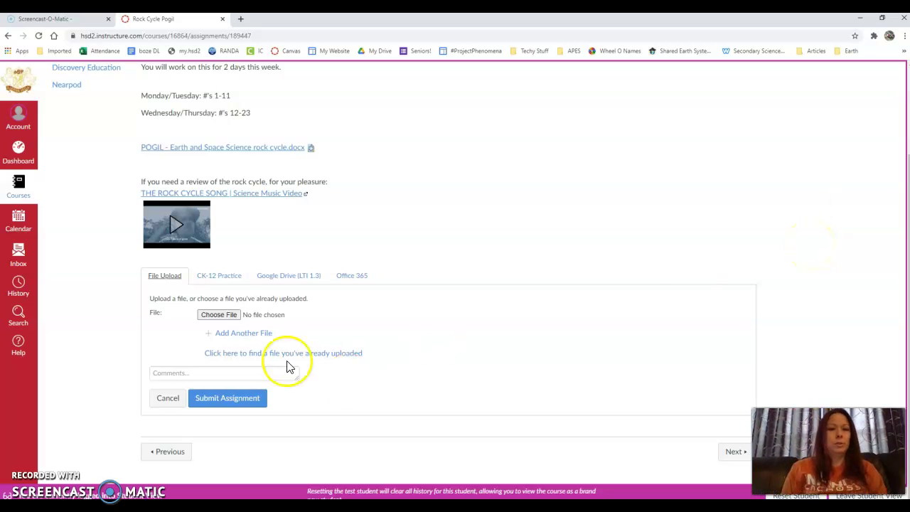
Step: Attach the saved POGIL rock cycle document from the Earth Science folder in Documents and submit the assignment
{"action": "left_click", "coordinate": [229, 318]}
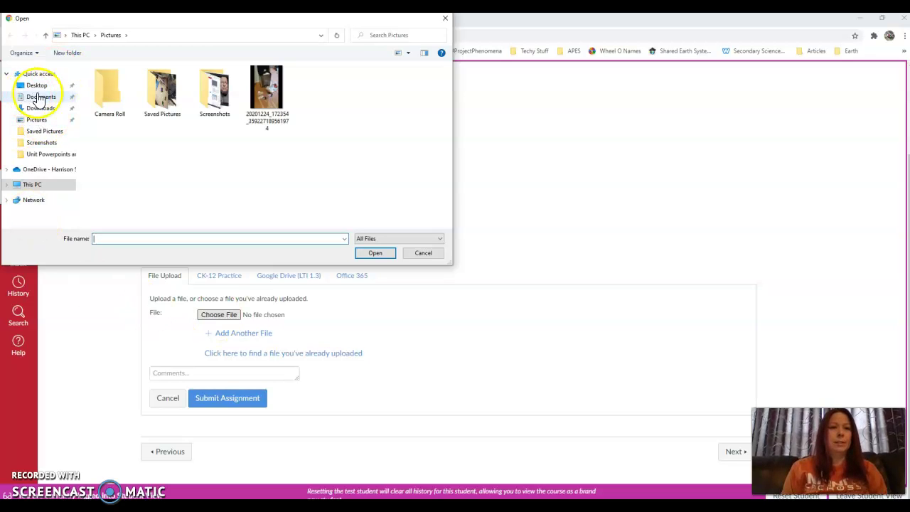
{"action": "left_click", "coordinate": [42, 96]}
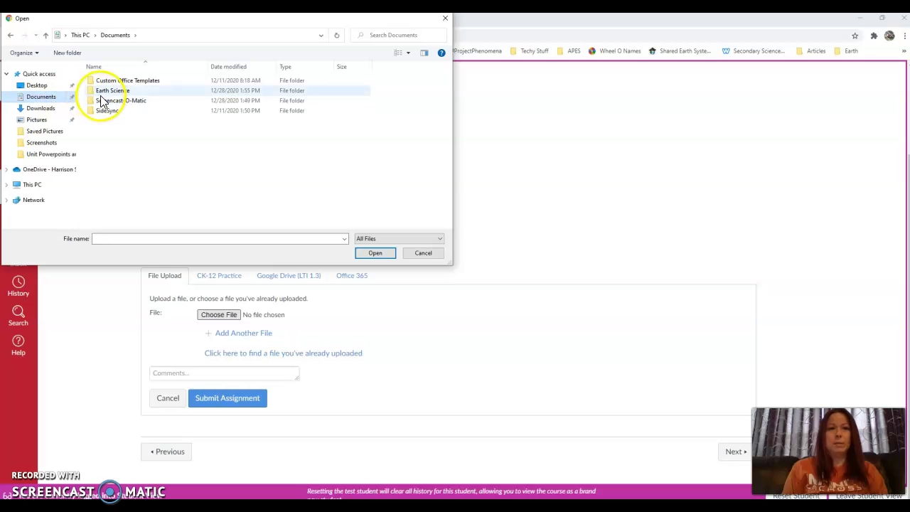
{"action": "double_click", "coordinate": [113, 91]}
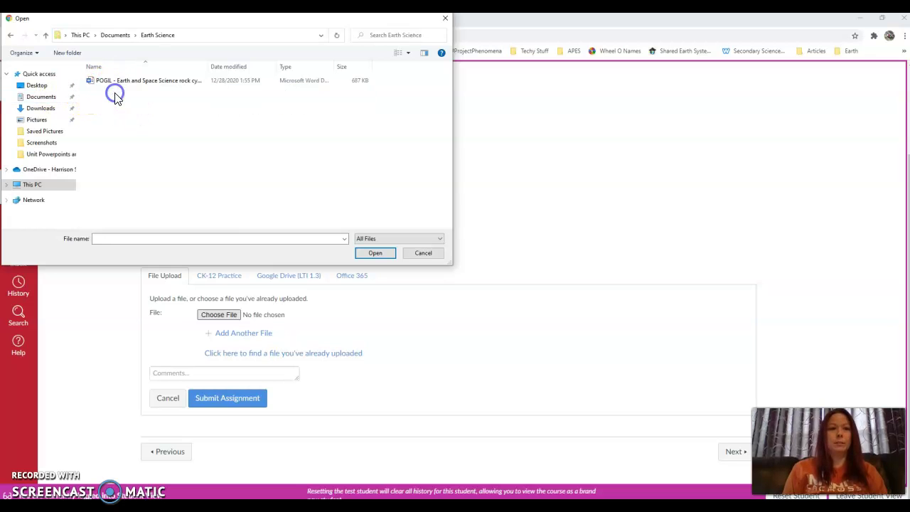
{"action": "left_click", "coordinate": [108, 82]}
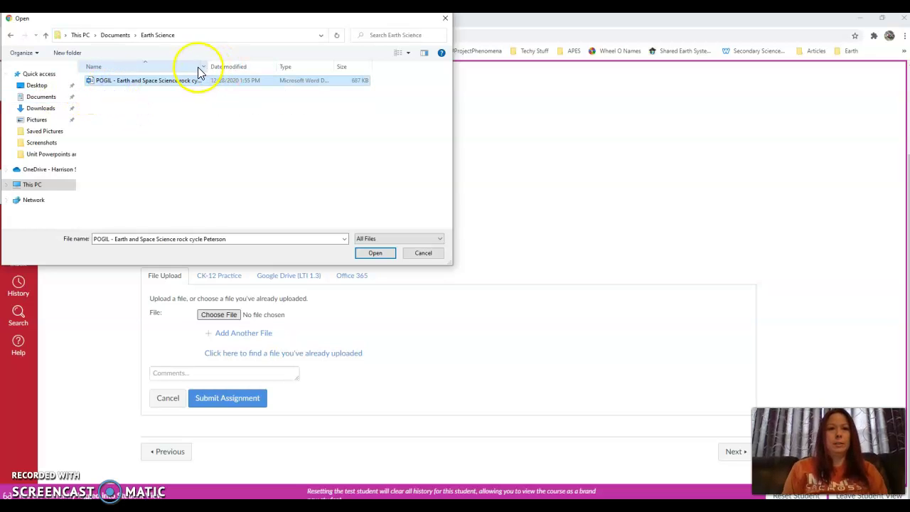
{"action": "left_click_drag", "start_coordinate": [211, 69], "coordinate": [276, 69]}
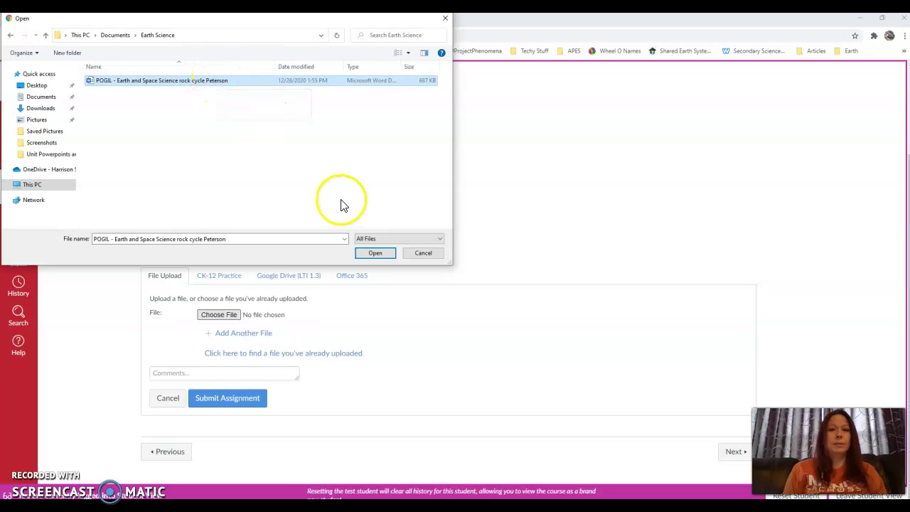
{"action": "left_click", "coordinate": [368, 254]}
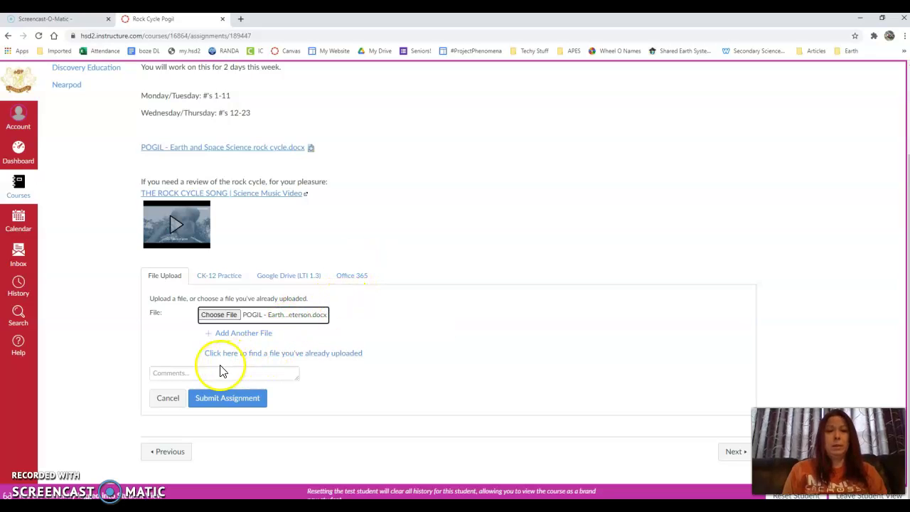
{"action": "left_click", "coordinate": [233, 393]}
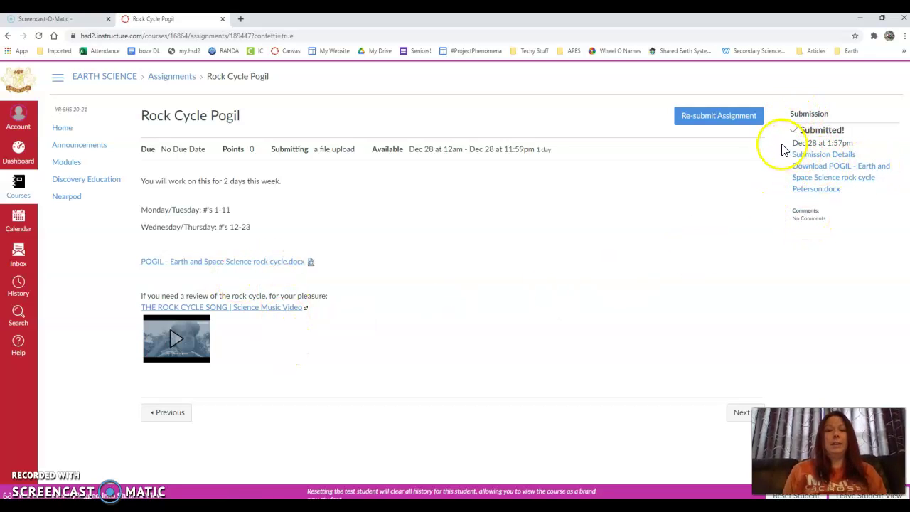
{"action": "left_click", "coordinate": [729, 118]}
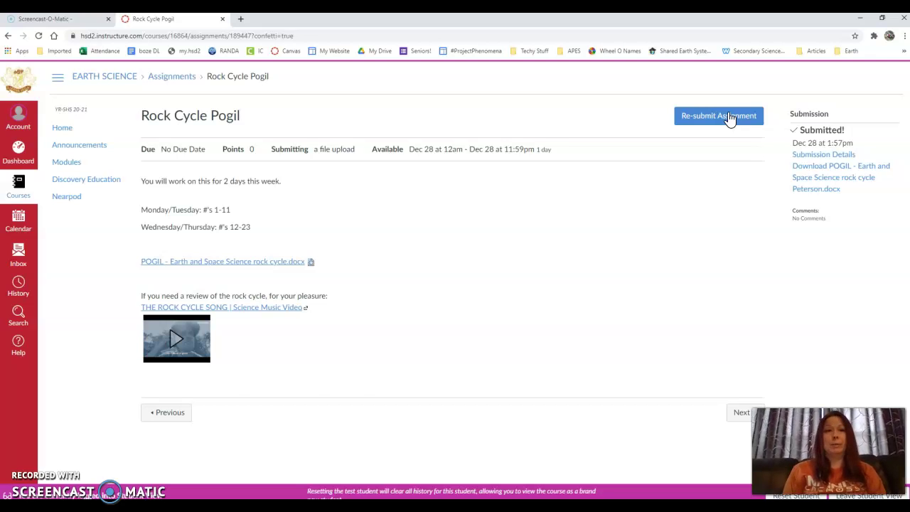
Step: Open the re-submission form for Rock Cycle Pogil and browse the Downloads folder for a file to upload, widening the Name column to show full file names
{"action": "left_click", "coordinate": [728, 116]}
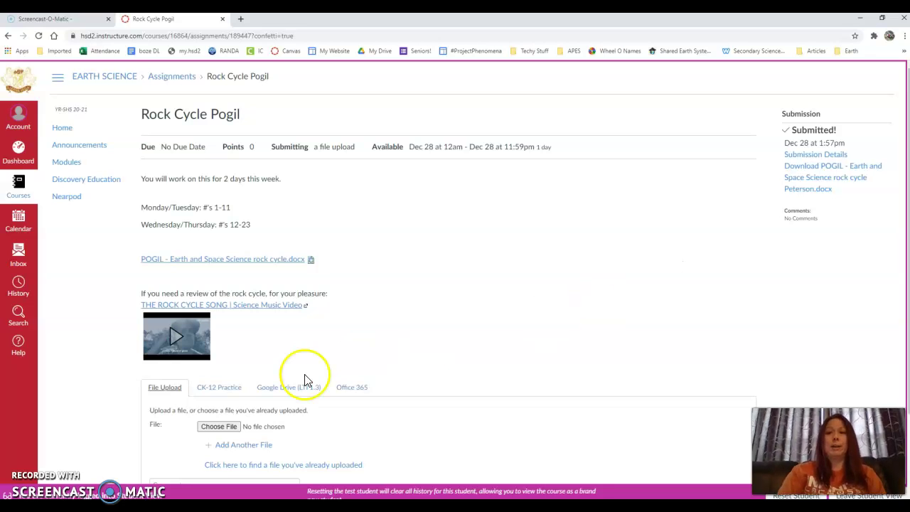
{"action": "scroll", "coordinate": [305, 380], "scroll_direction": "down", "scroll_amount": 2}
{"action": "left_click", "coordinate": [237, 316]}
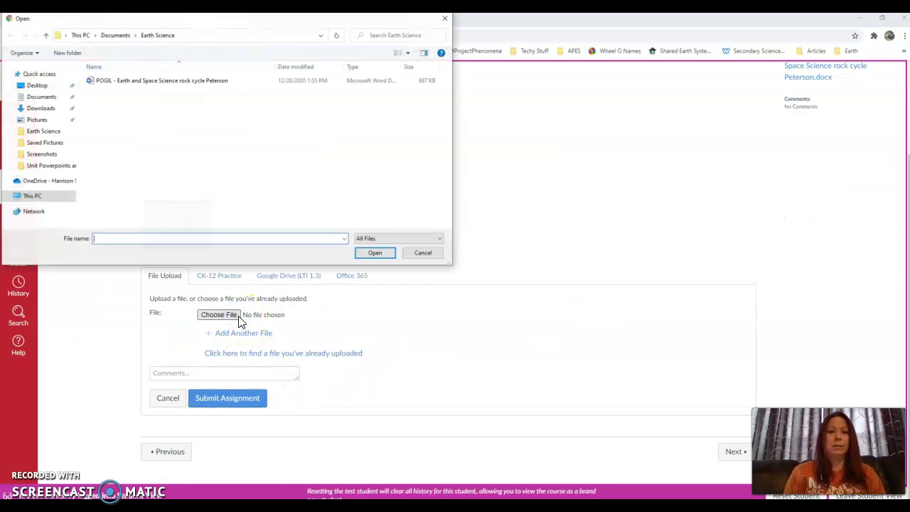
{"action": "left_click", "coordinate": [40, 108]}
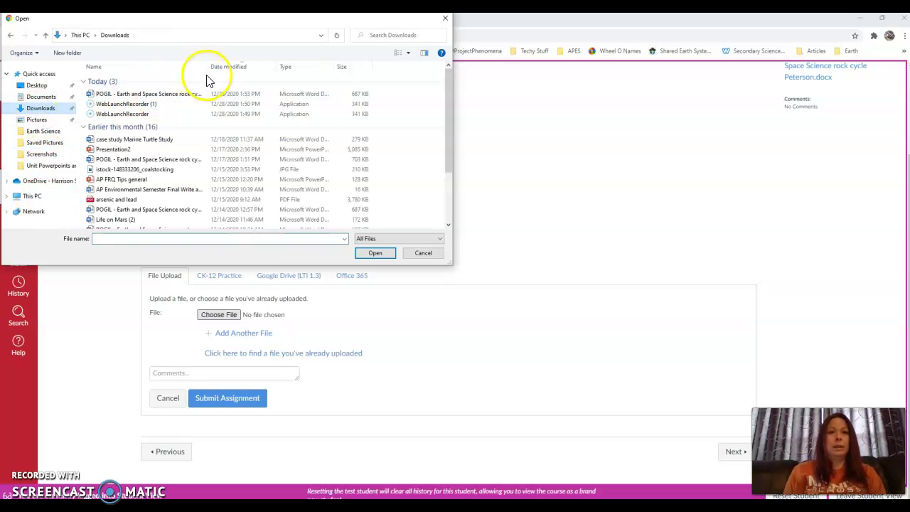
{"action": "left_click_drag", "start_coordinate": [207, 67], "coordinate": [341, 71]}
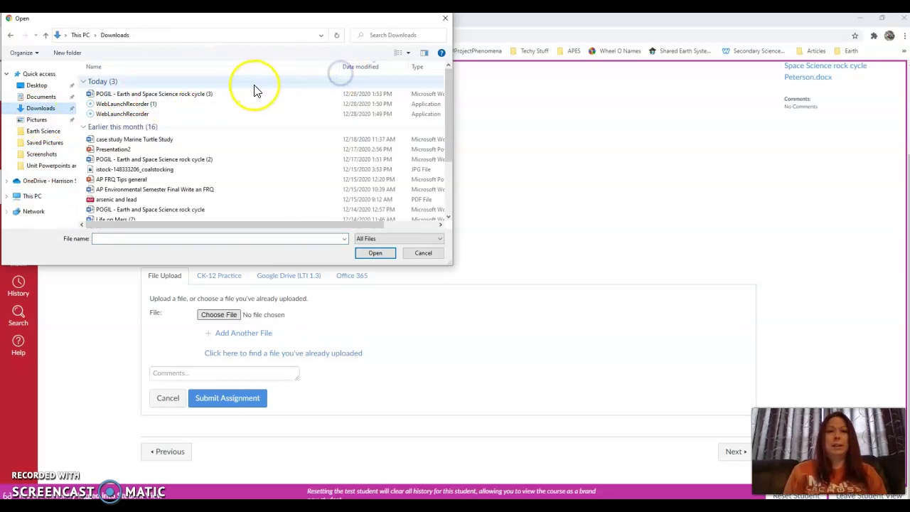
Step: Open "POGIL - Earth and Space Science rock cycle (3)" from the file chooser to check its contents, and close the document and the chooser
{"action": "left_click", "coordinate": [231, 100]}
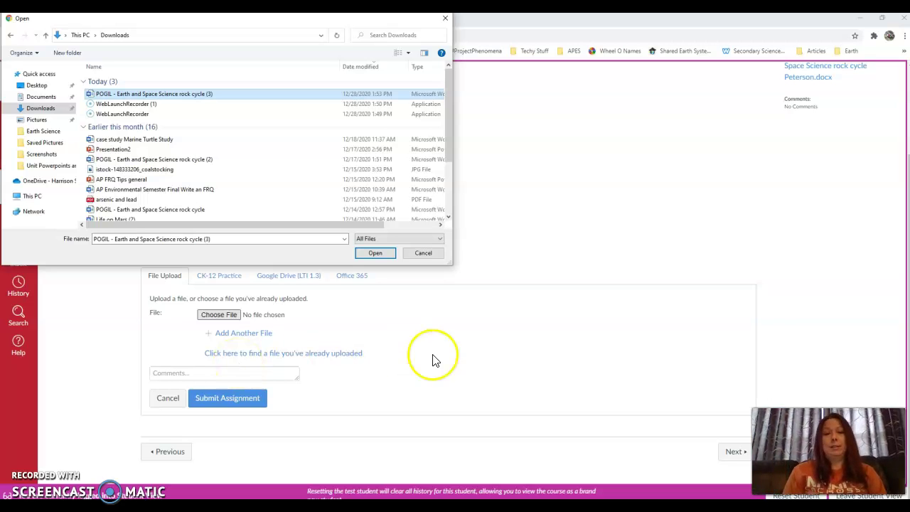
{"action": "right_click", "coordinate": [219, 95]}
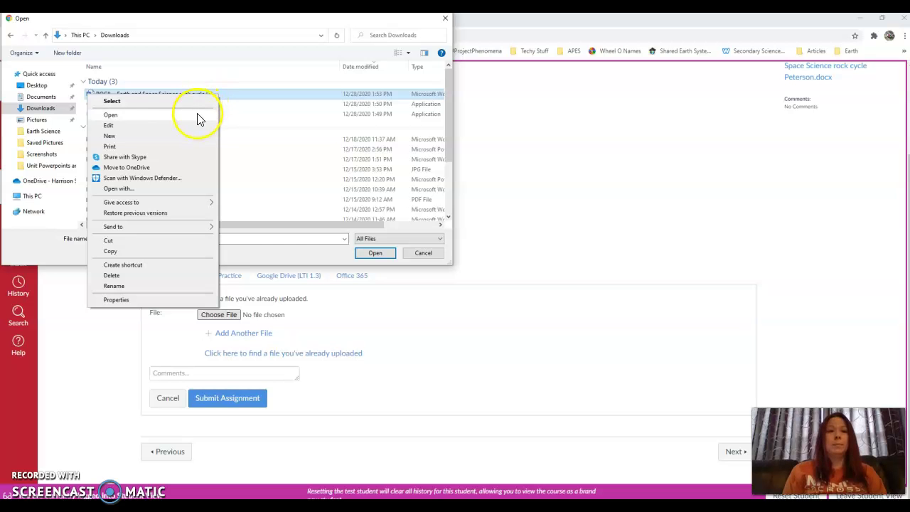
{"action": "left_click", "coordinate": [199, 115]}
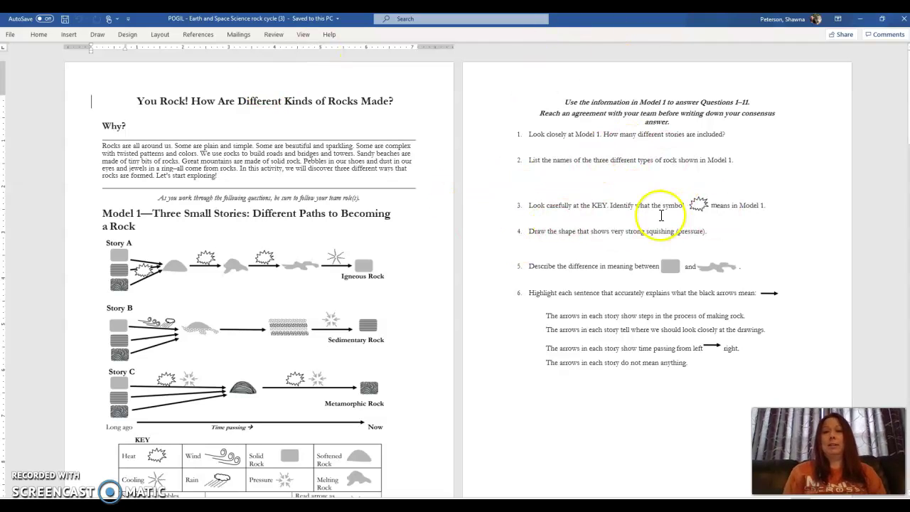
{"action": "left_click", "coordinate": [902, 19]}
{"action": "left_click", "coordinate": [904, 20]}
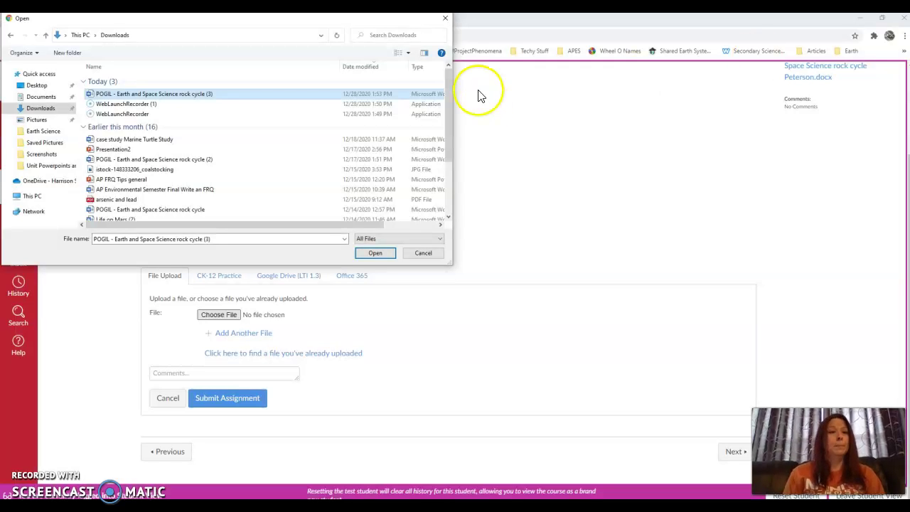
{"action": "left_click", "coordinate": [444, 21]}
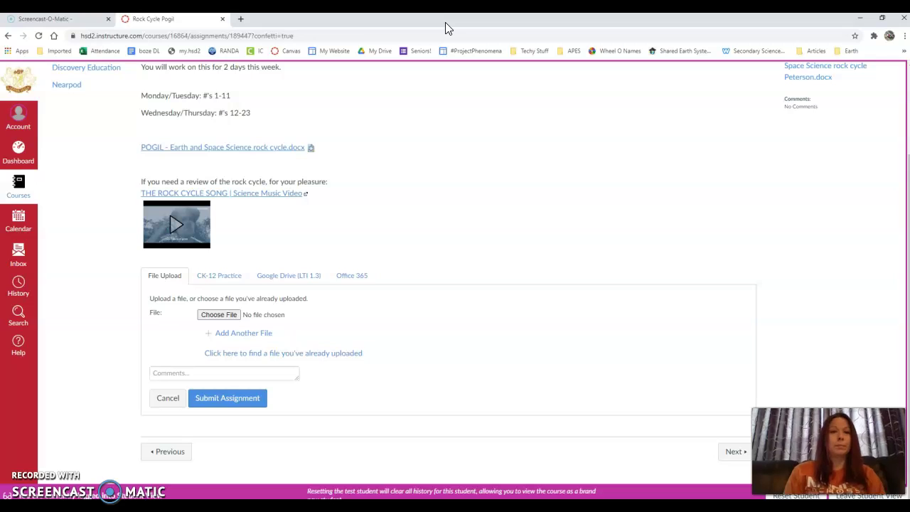